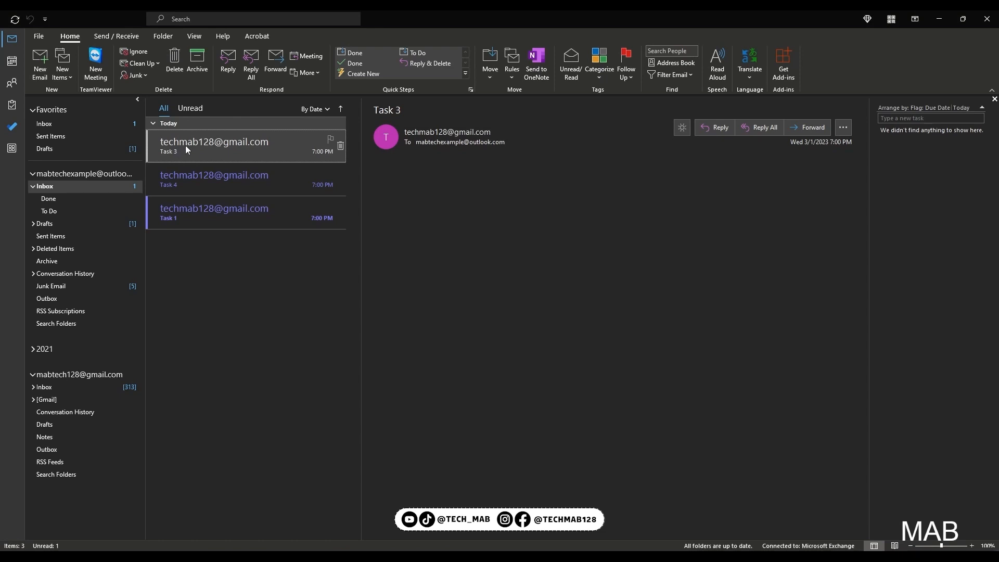
# - Apply the Done quick step to the Task 3 email and open the Done folder
pyautogui.click(356, 52)
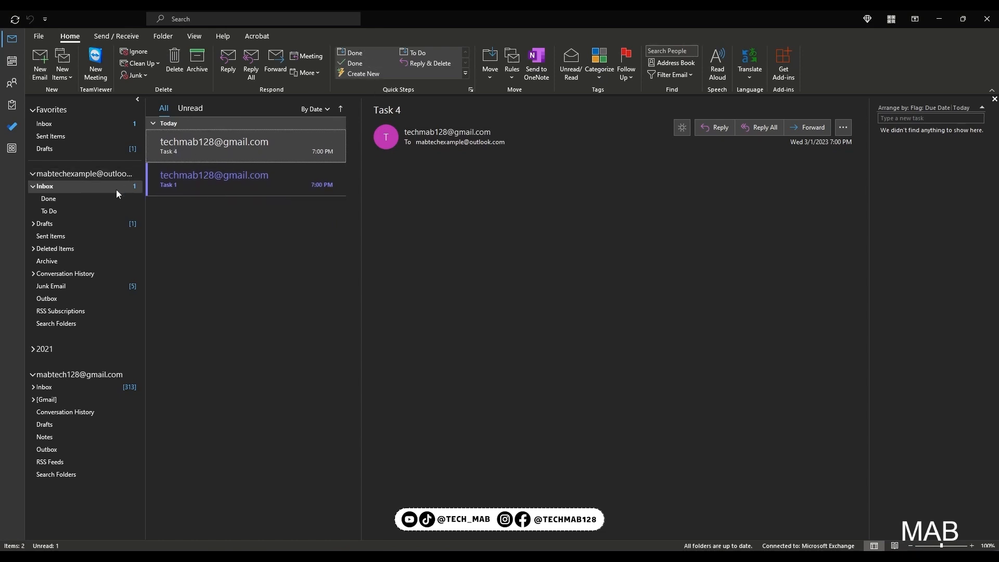
pyautogui.click(68, 198)
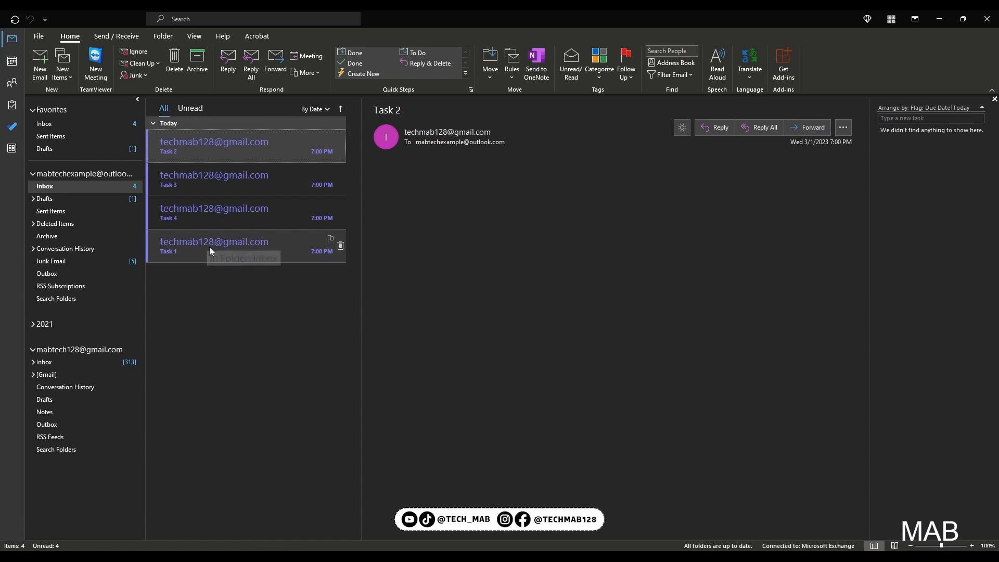
# - Open the full list of color categories for the Task 2 email and rename the green category to Done
pyautogui.click(229, 171)
pyautogui.click(235, 150)
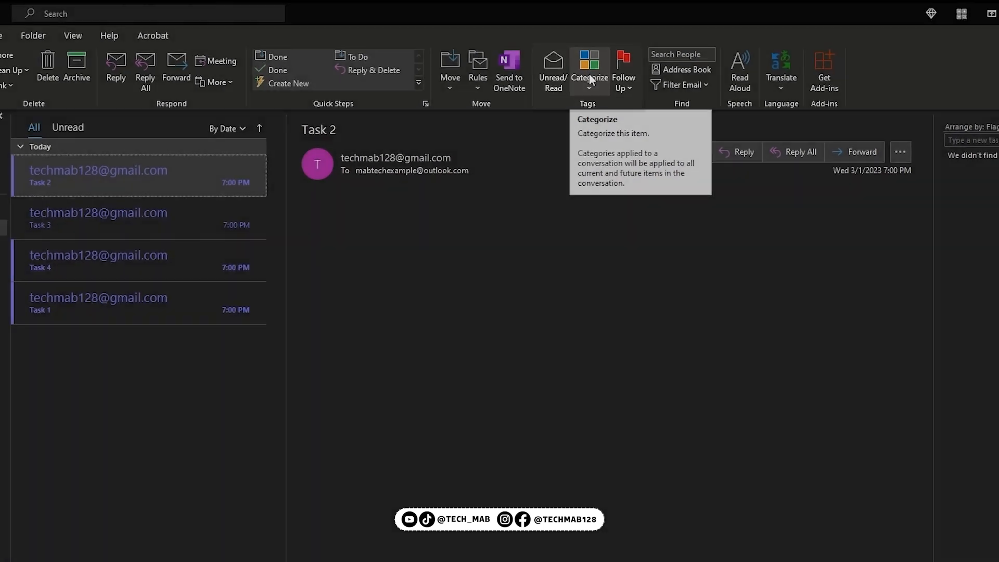
pyautogui.click(590, 79)
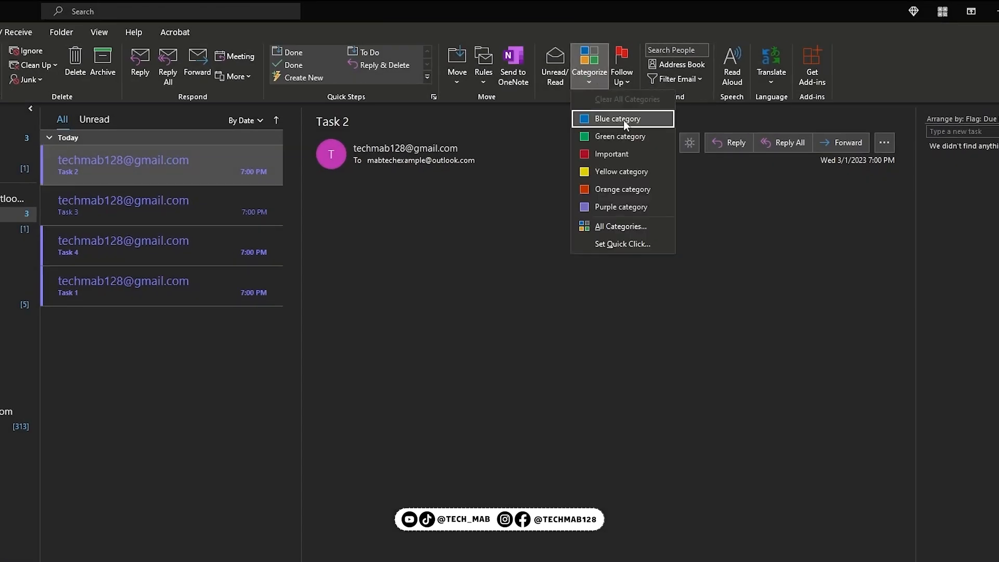
pyautogui.click(630, 226)
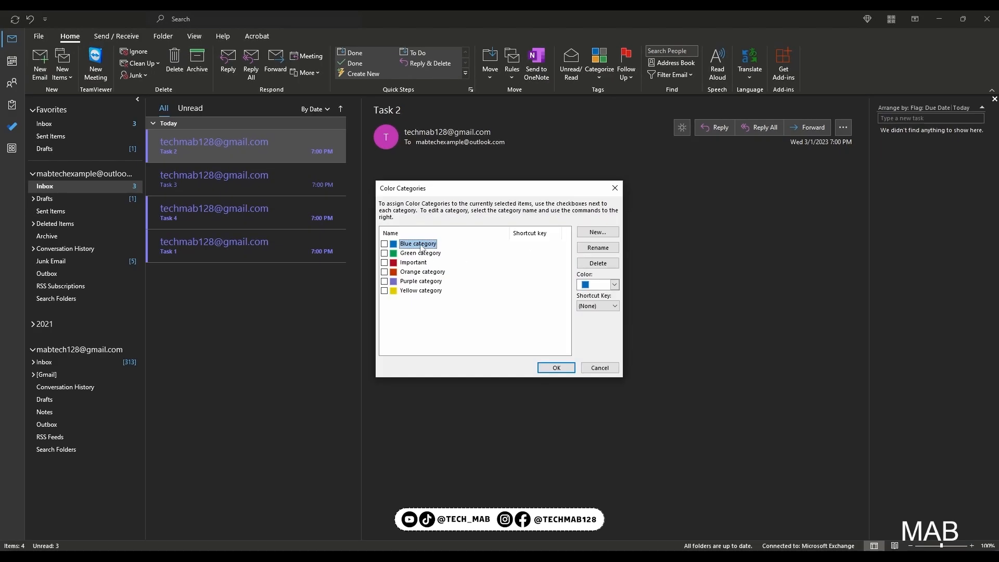
pyautogui.click(418, 255)
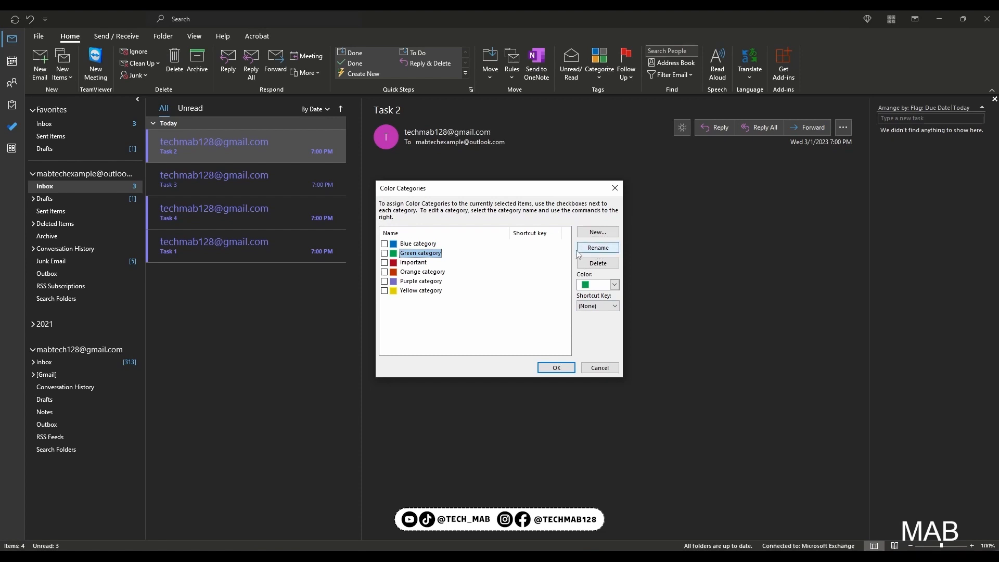
pyautogui.click(598, 248)
pyautogui.write('Done')
pyautogui.click(406, 263)
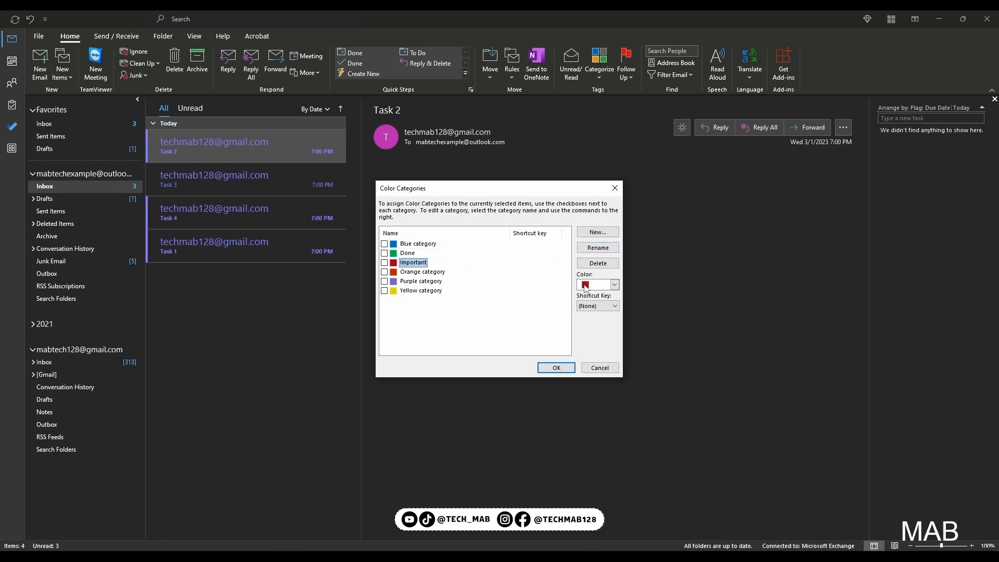
# - Rename the yellow category to "To do" and save the category changes
pyautogui.click(426, 272)
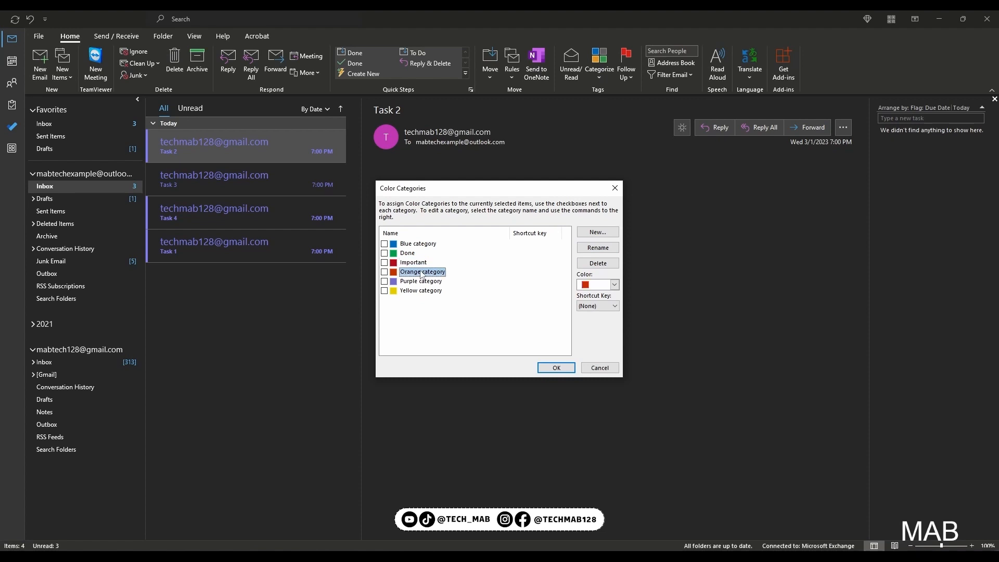
pyautogui.click(421, 292)
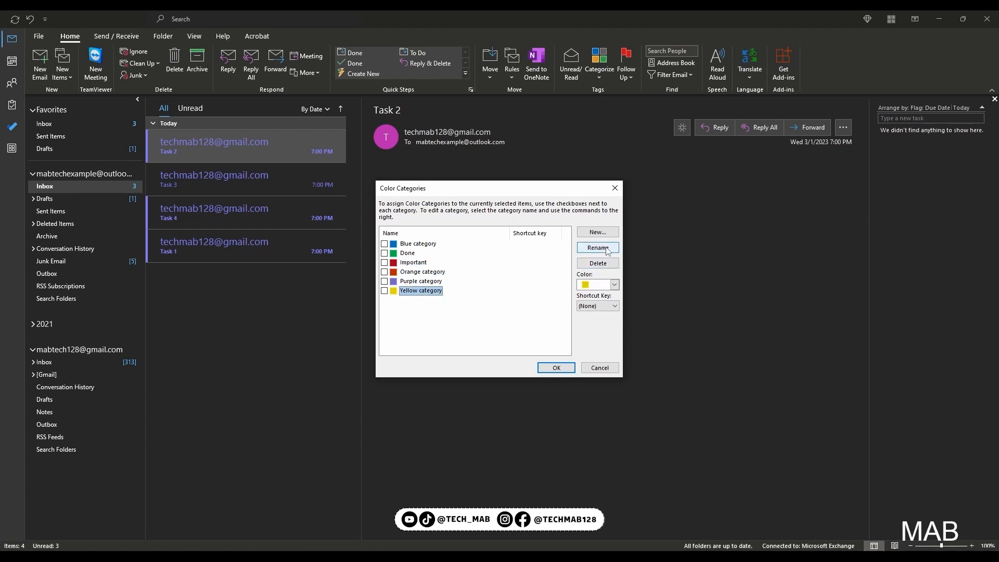
pyautogui.write('To do')
pyautogui.click(555, 368)
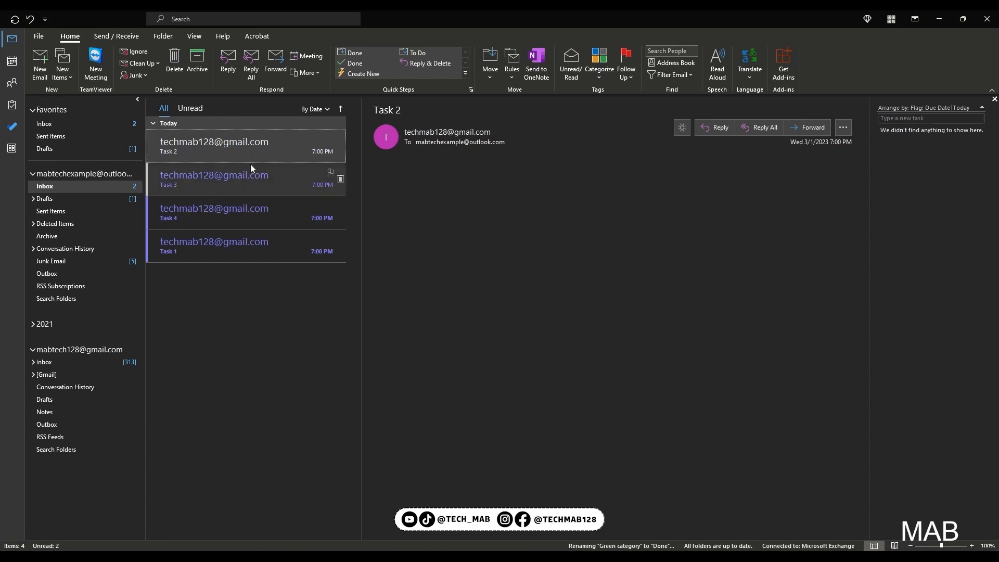
# - Assign the Important category to the Task 2 email and the Done category to the Task 3 email
pyautogui.click(598, 73)
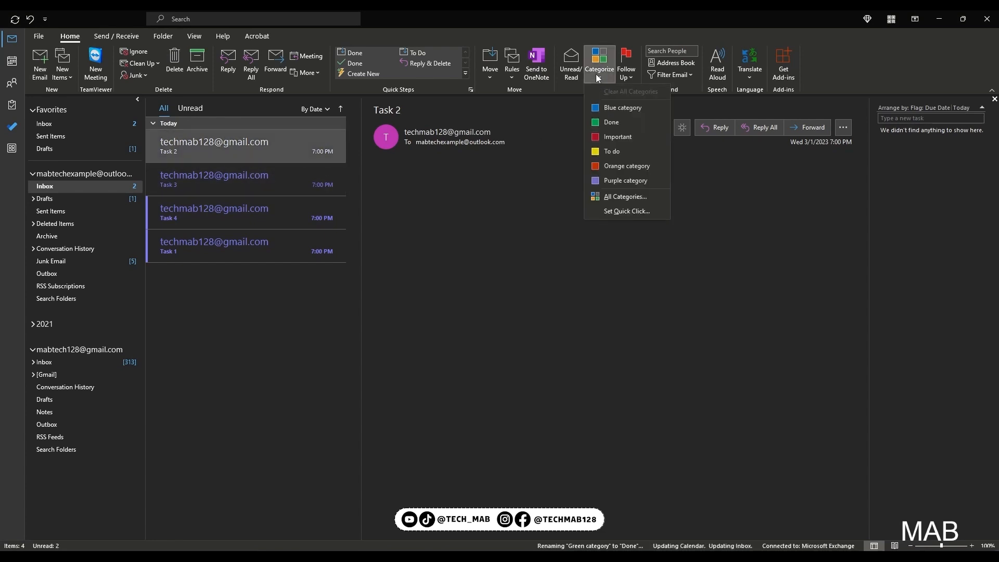
pyautogui.click(632, 137)
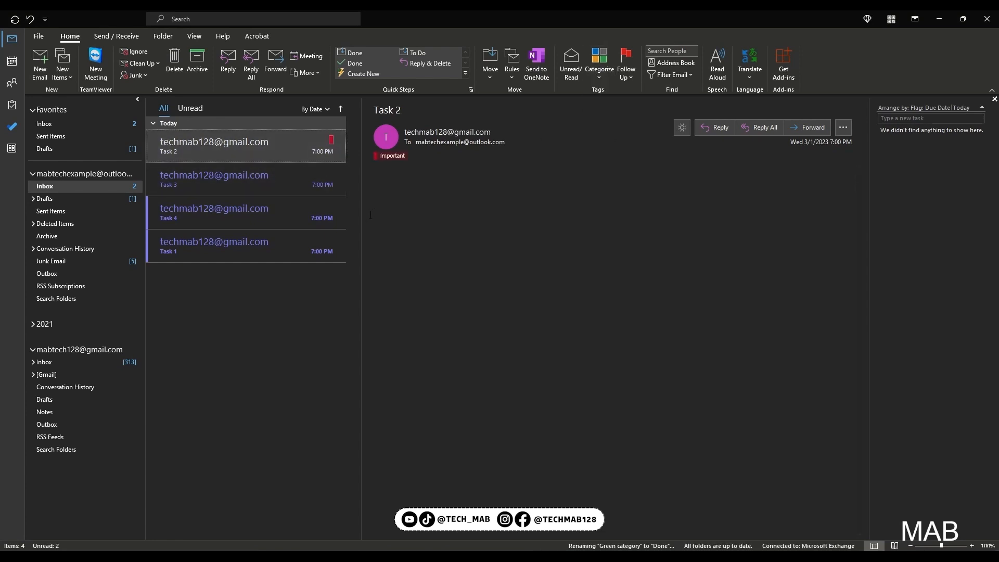
pyautogui.click(264, 186)
pyautogui.click(599, 73)
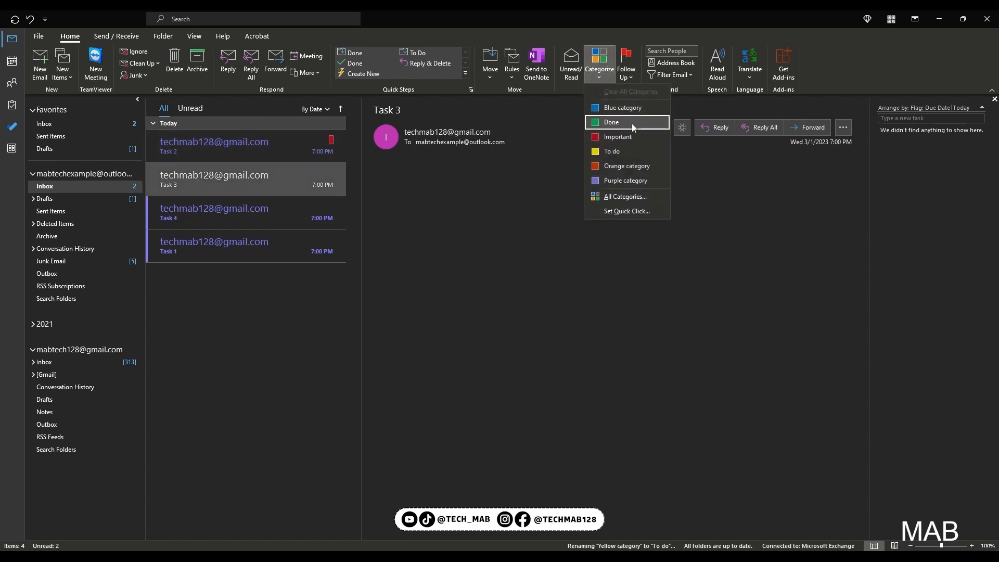
pyautogui.click(611, 122)
pyautogui.click(308, 149)
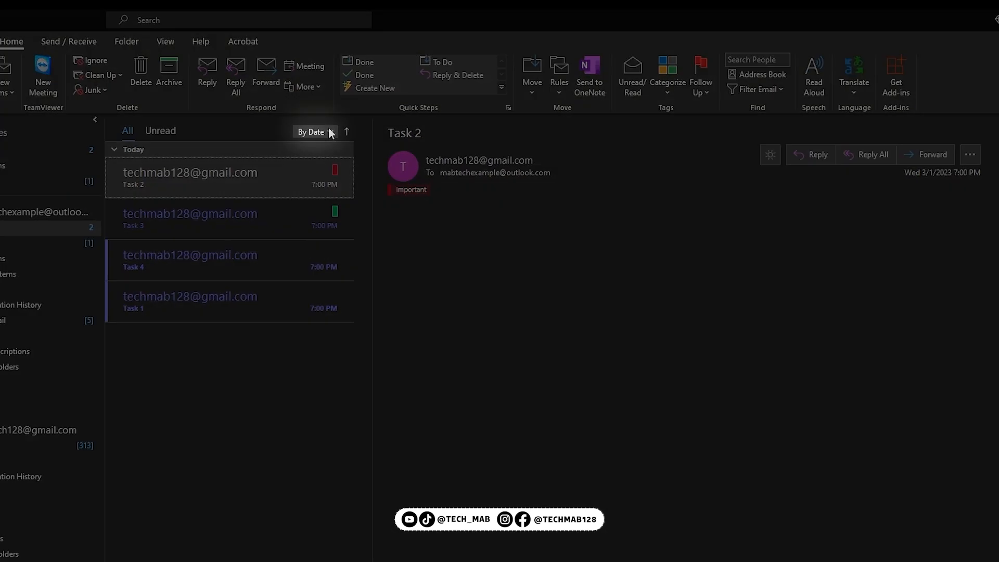
# - Arrange the inbox by Categories and view the emails in the resulting groups
pyautogui.click(332, 132)
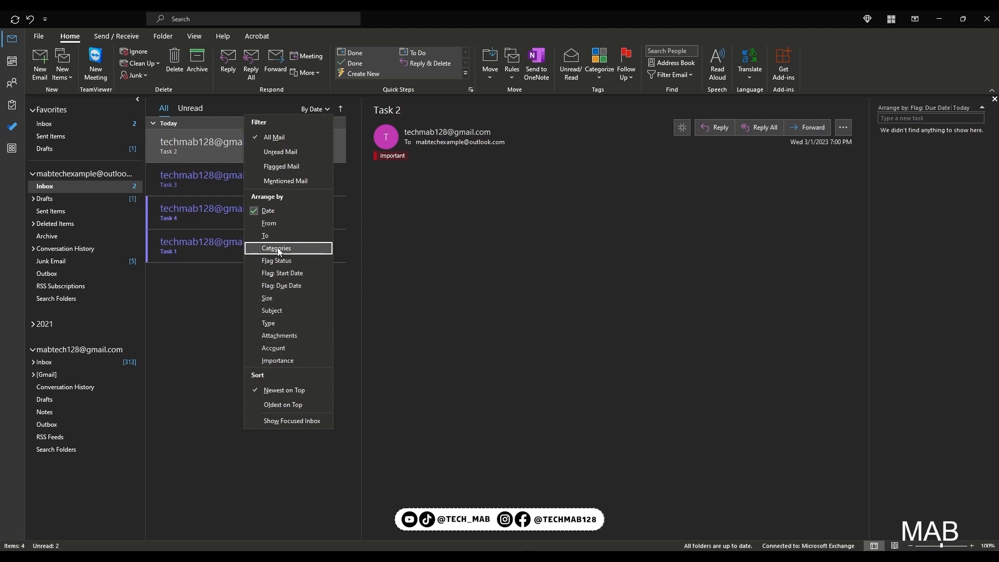
pyautogui.click(277, 248)
pyautogui.click(211, 225)
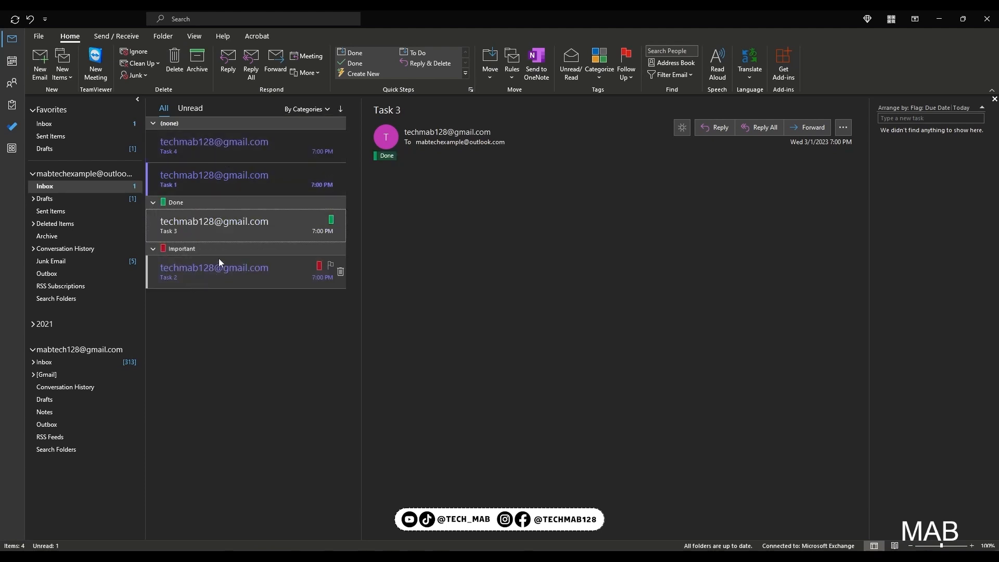
pyautogui.click(203, 269)
pyautogui.click(230, 227)
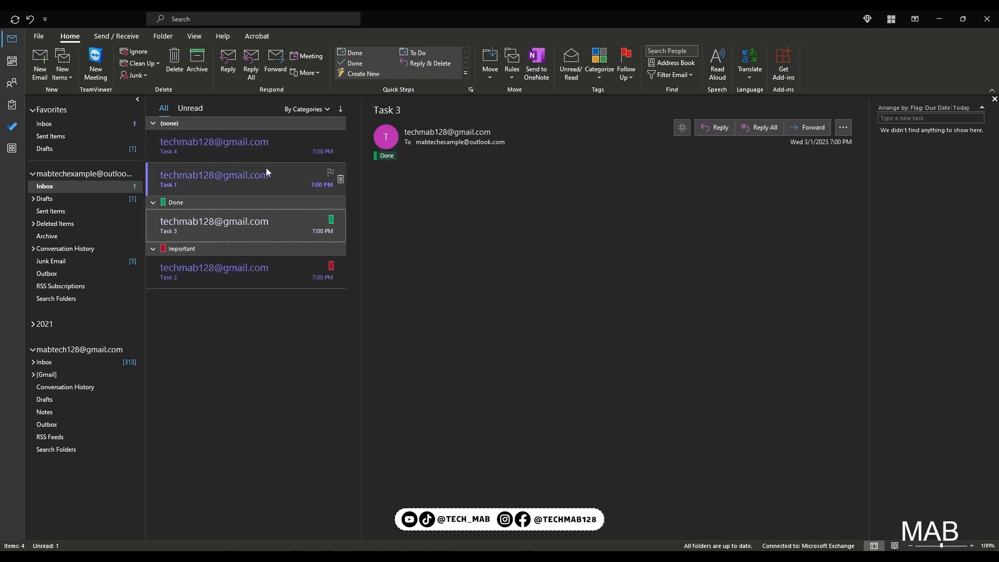
pyautogui.click(268, 173)
# - Assign the To do category to the uncategorized Task 4 email
pyautogui.click(286, 136)
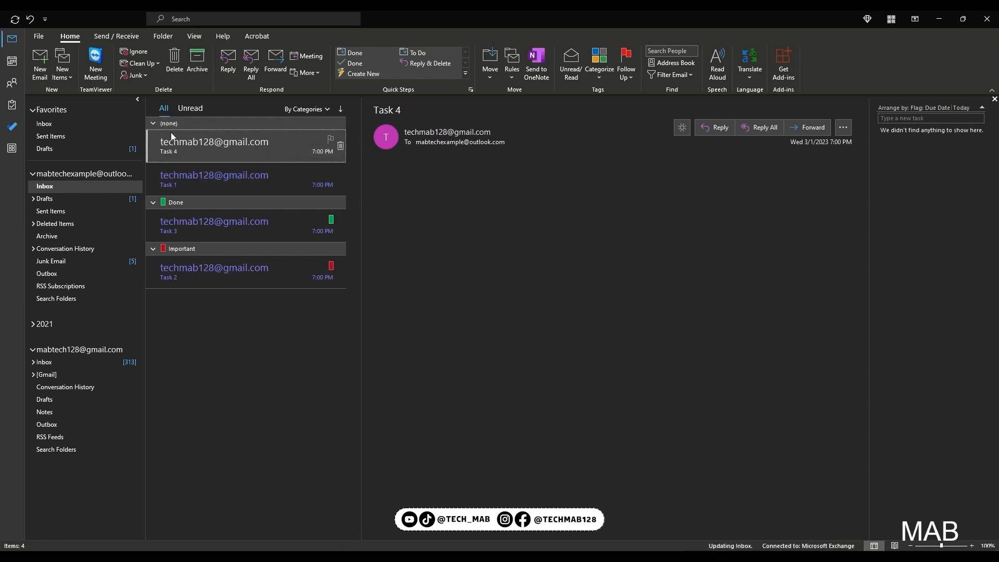
pyautogui.click(600, 71)
pyautogui.click(632, 151)
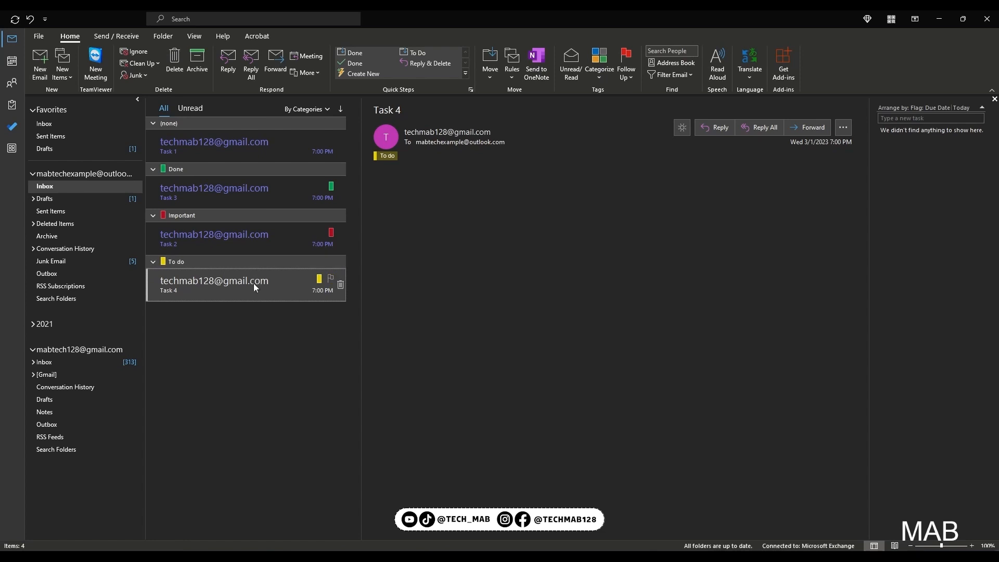
# - Try to move the Task 3 and Task 2 emails into other category groups within the message list
pyautogui.click(230, 227)
pyautogui.click(243, 184)
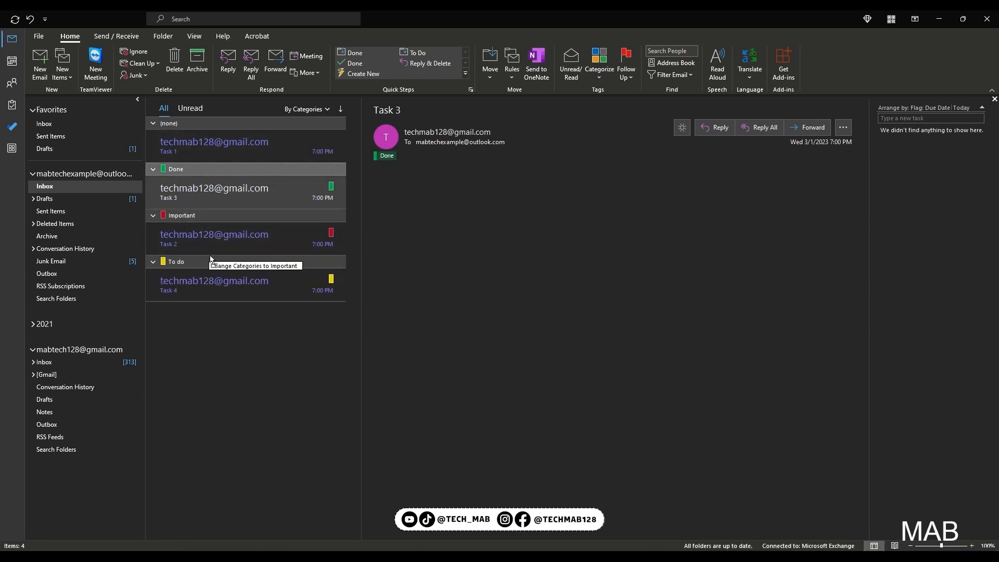
pyautogui.moveTo(212, 269); pyautogui.dragTo(214, 273)
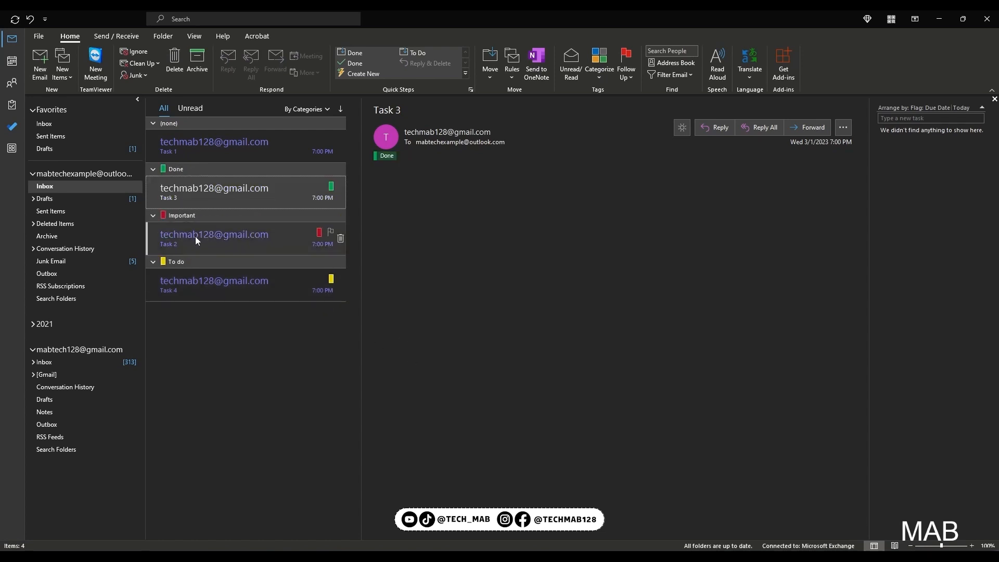
pyautogui.click(201, 241)
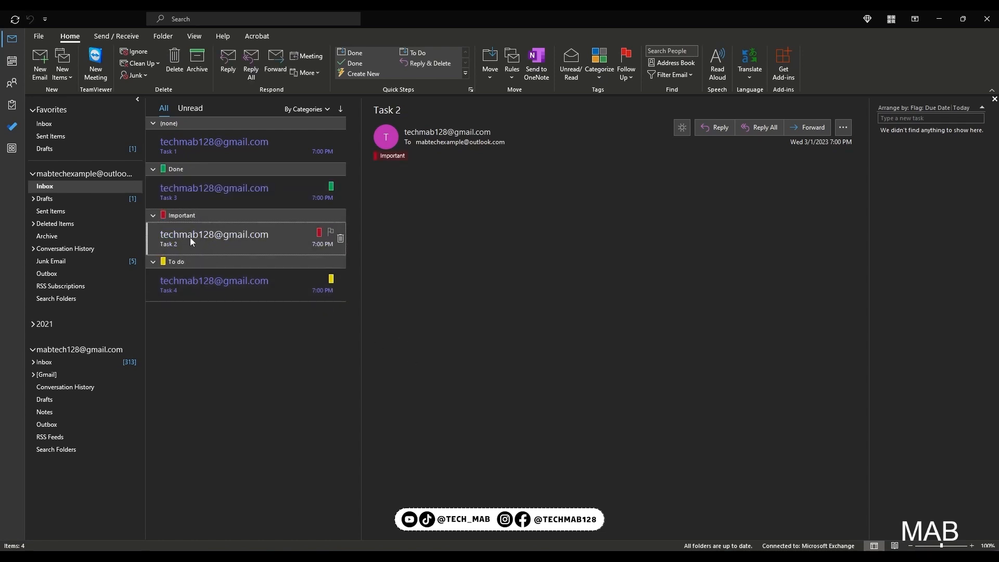
pyautogui.moveTo(183, 238); pyautogui.dragTo(224, 234)
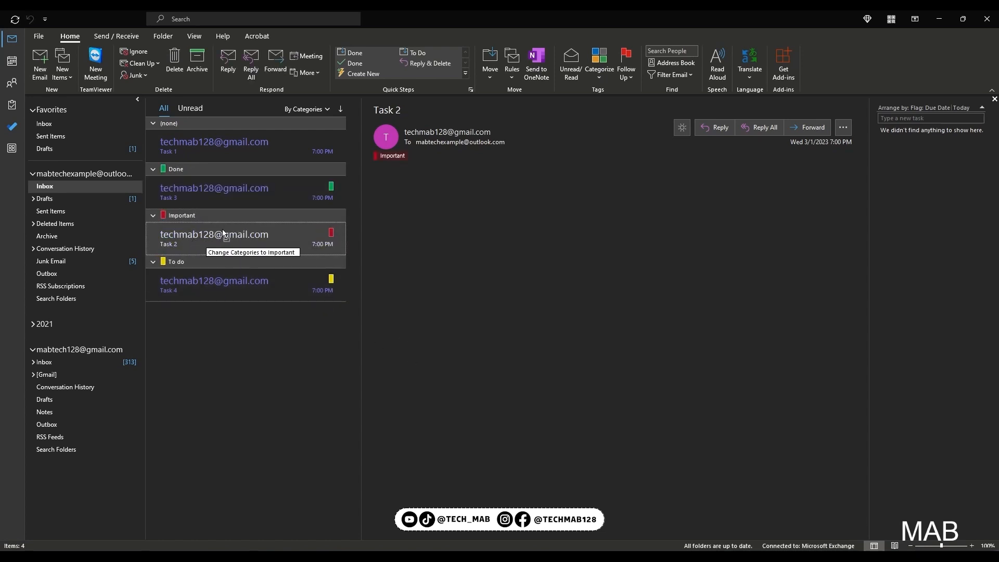
pyautogui.moveTo(181, 170); pyautogui.dragTo(177, 168)
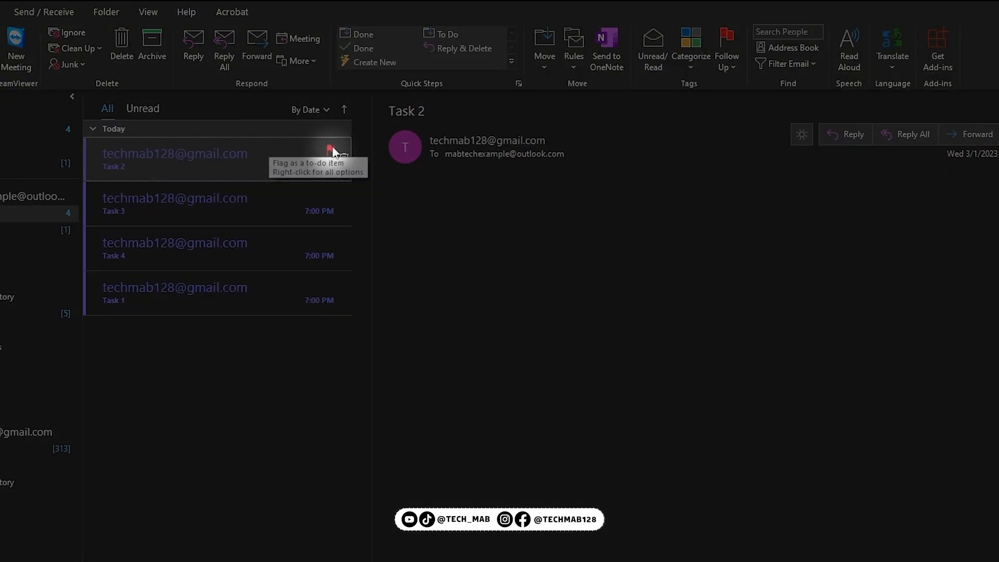
# - Flag the Task 2 email as a to-do item, then open it from the task list and close its window
pyautogui.click(332, 148)
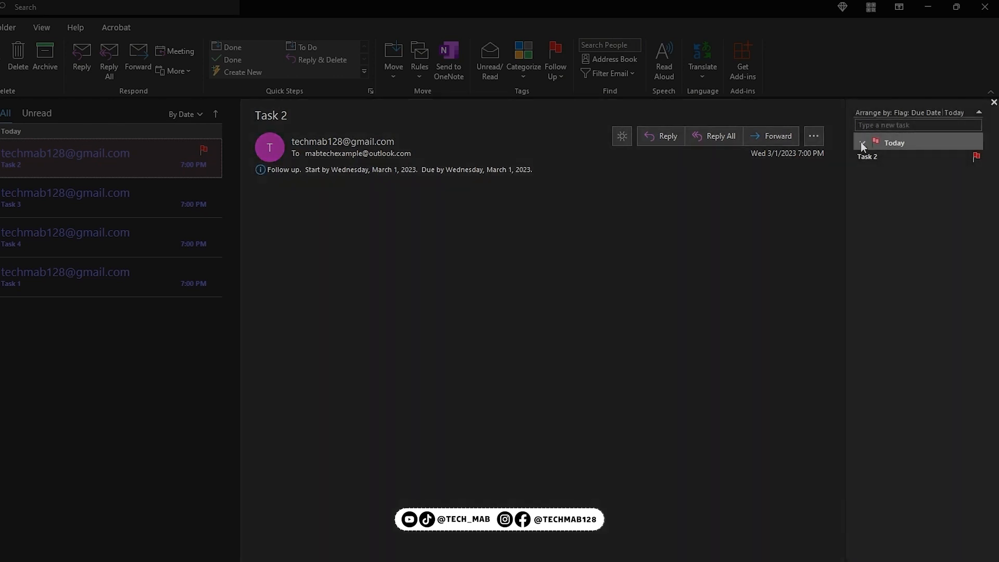
pyautogui.moveTo(917, 161)
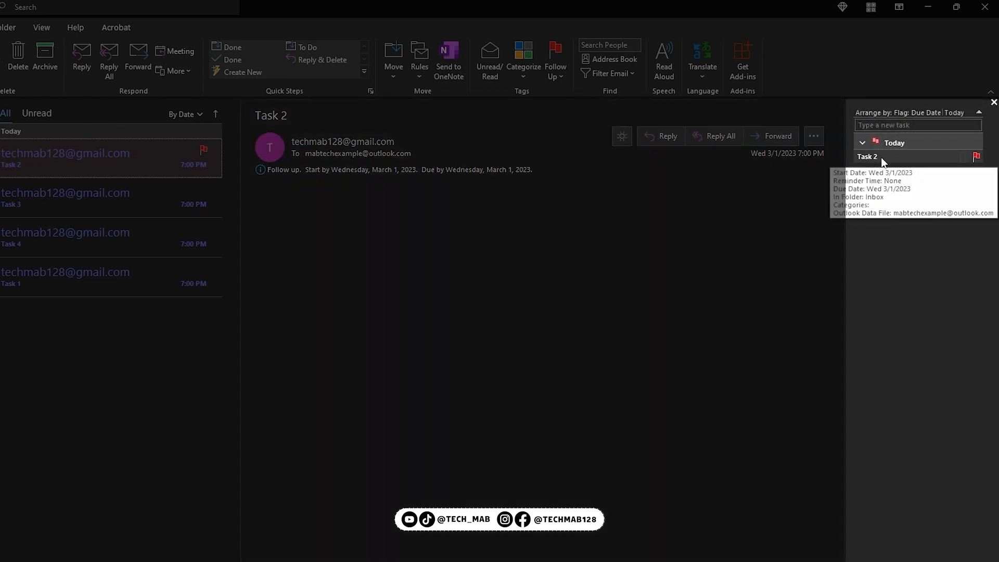
pyautogui.doubleClick(883, 159)
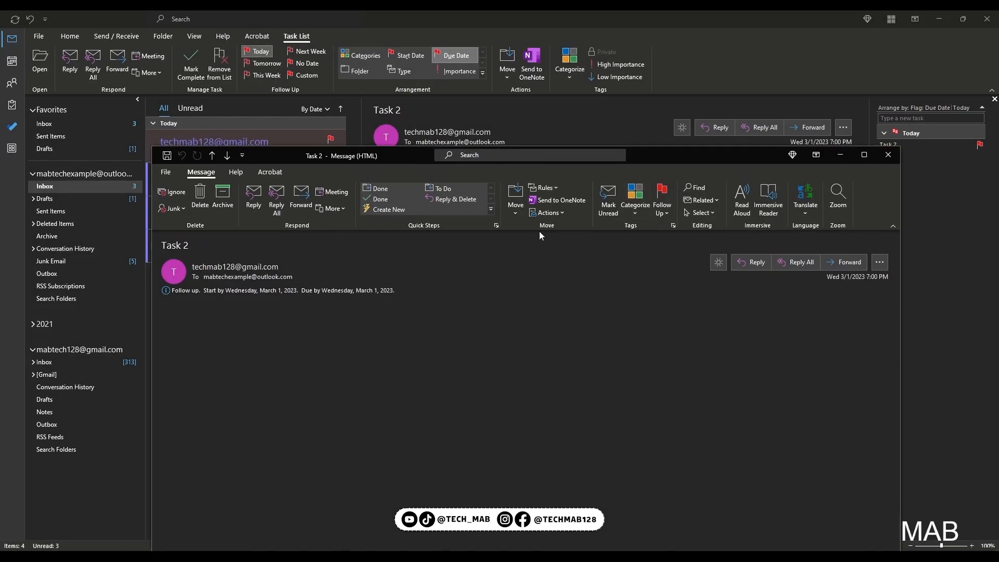
pyautogui.click(892, 159)
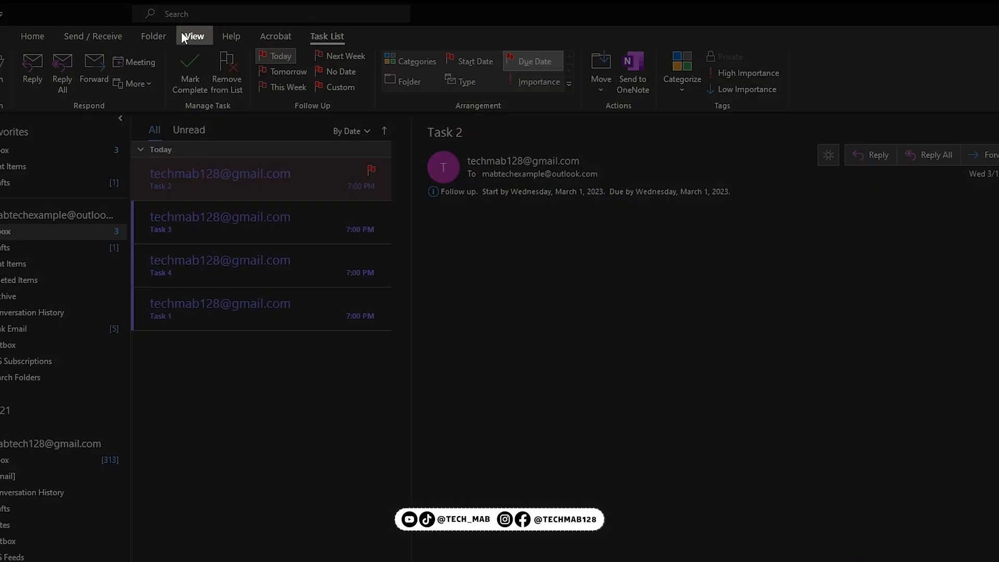
# - Check the To-Do Bar display options for the Tasks list
pyautogui.click(194, 36)
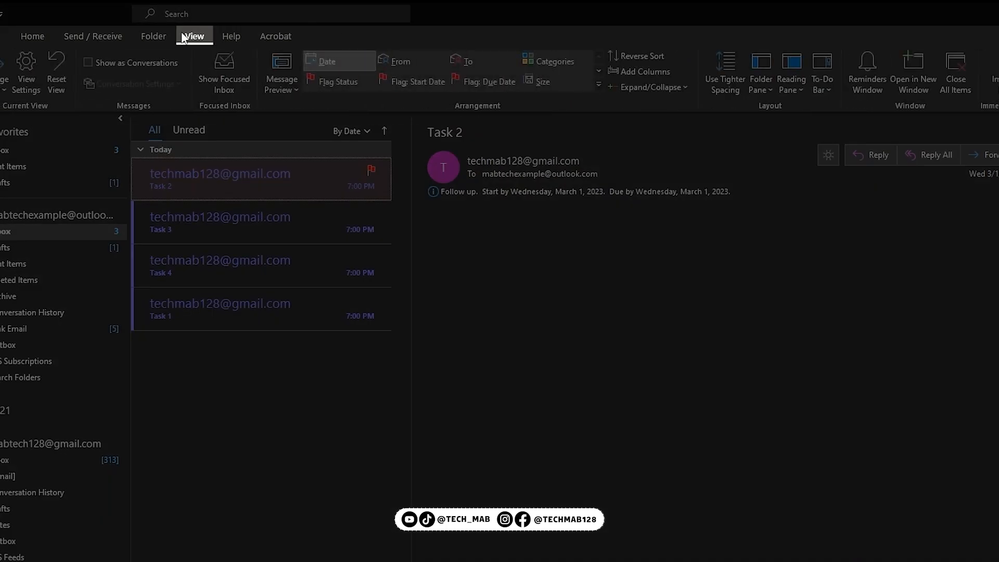
pyautogui.click(678, 64)
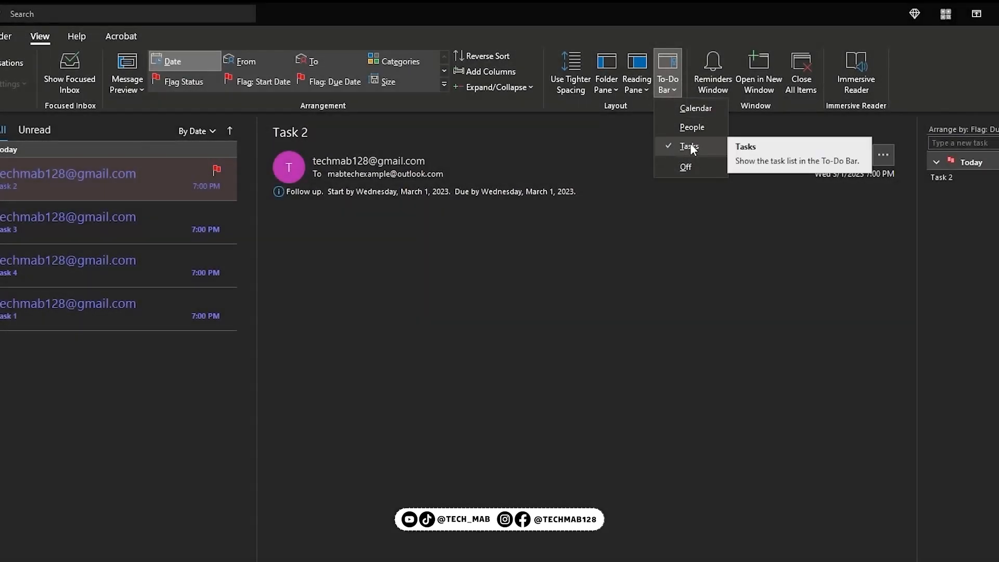
pyautogui.click(663, 235)
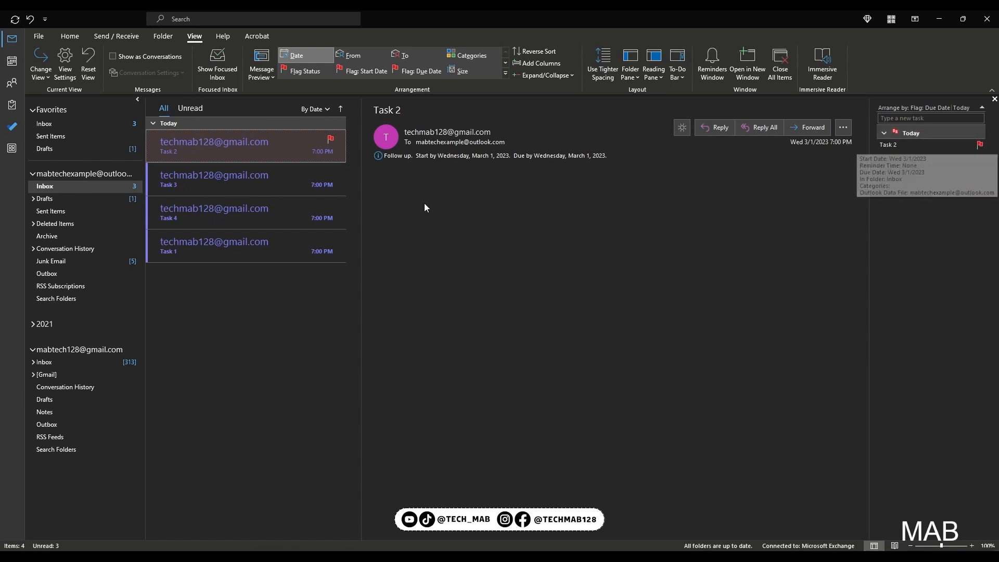
# - Flag the Task 3 email for follow-up Next Week
pyautogui.click(295, 172)
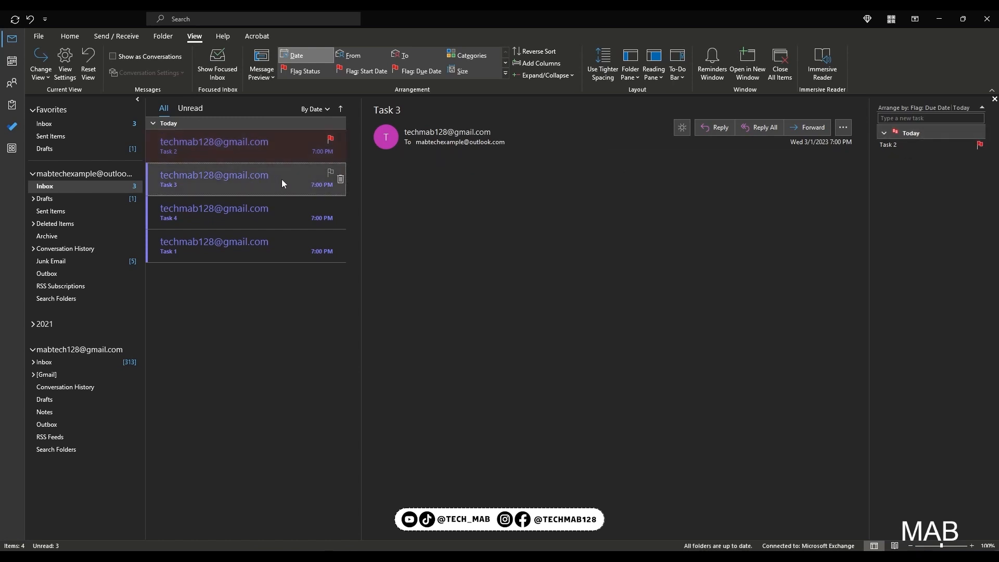
pyautogui.rightClick(283, 179)
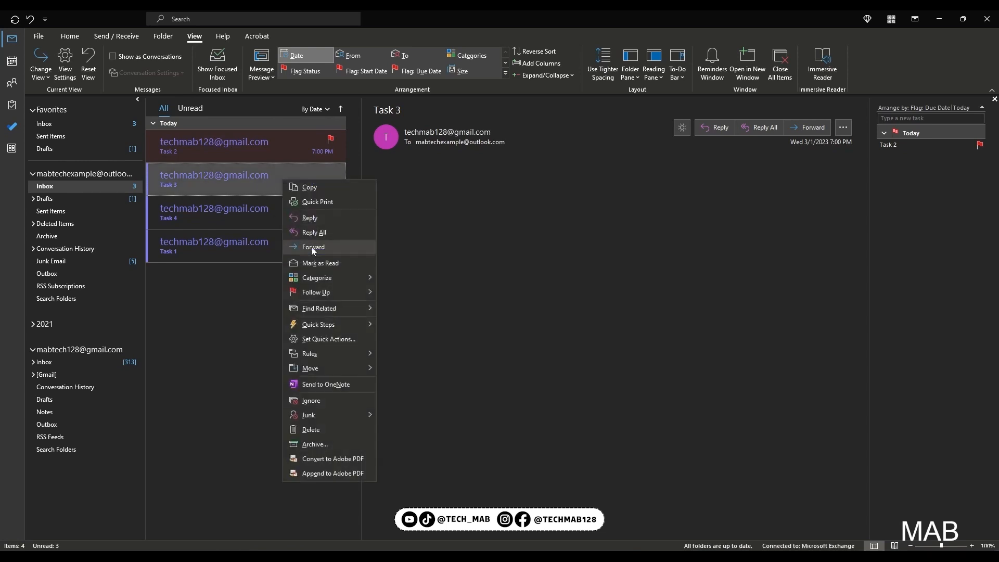
pyautogui.moveTo(327, 294)
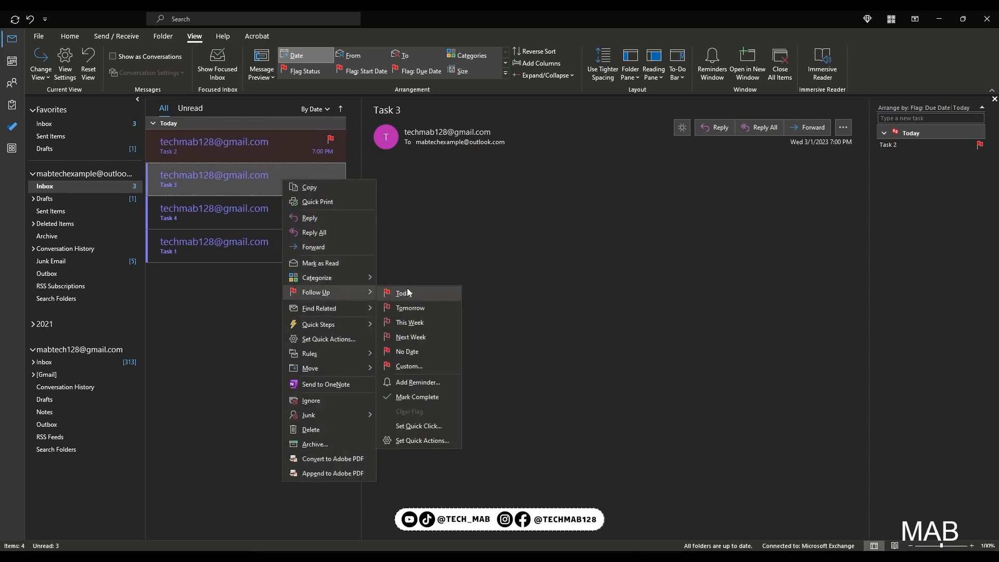
pyautogui.click(417, 337)
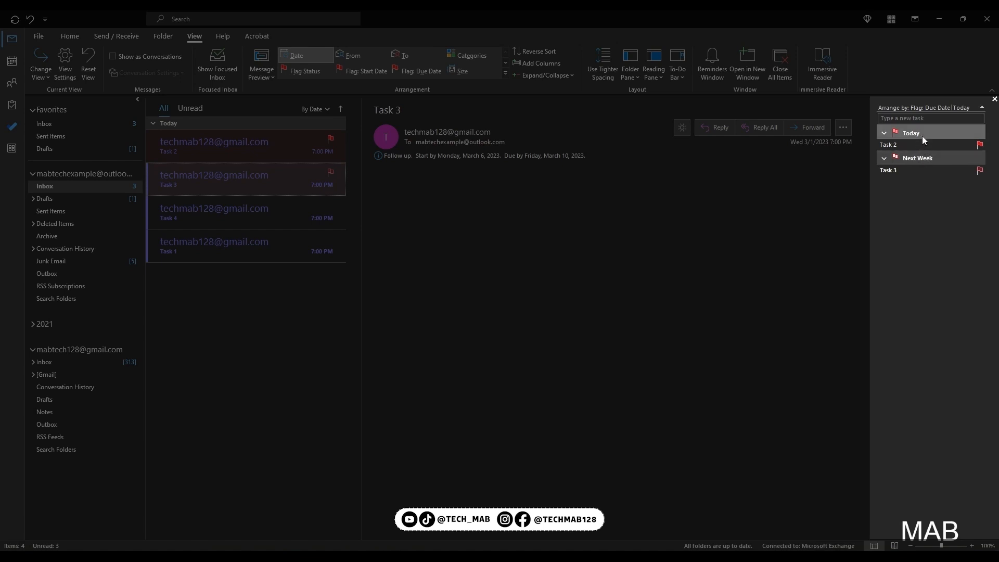
# - Set up a custom follow-up flag for the Task 4 email with a start date of Monday, May 1, 2023
pyautogui.click(272, 220)
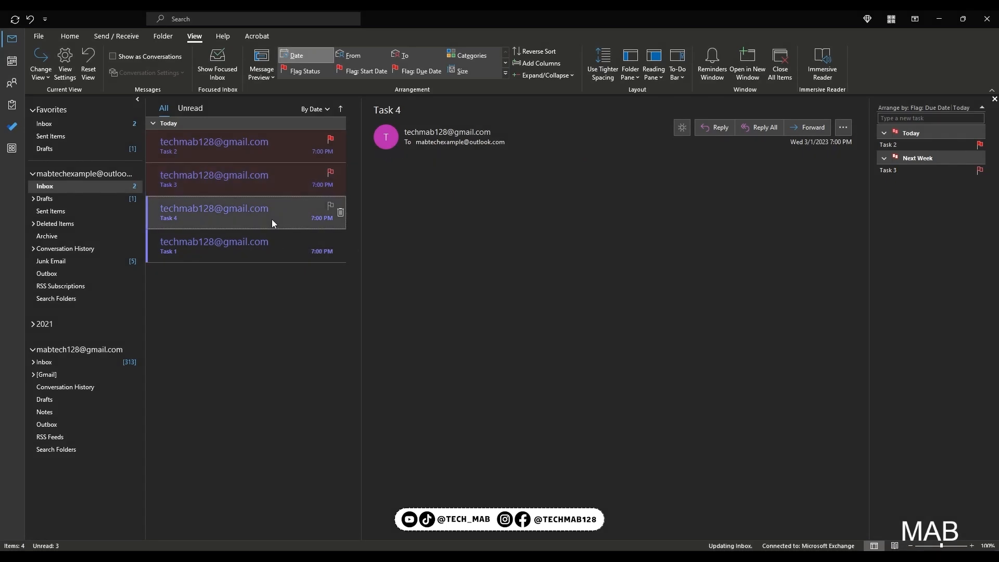
pyautogui.rightClick(281, 217)
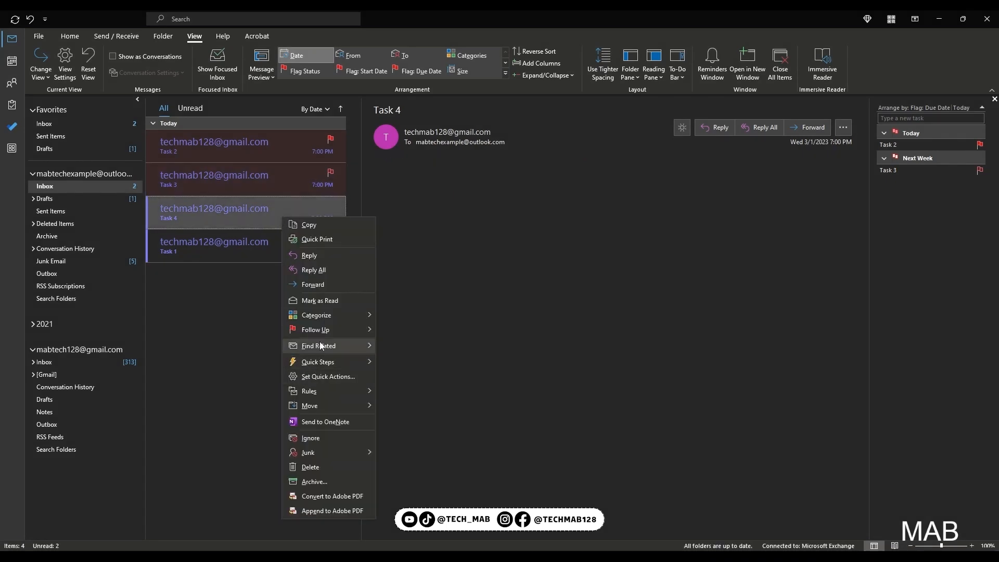
pyautogui.moveTo(334, 328)
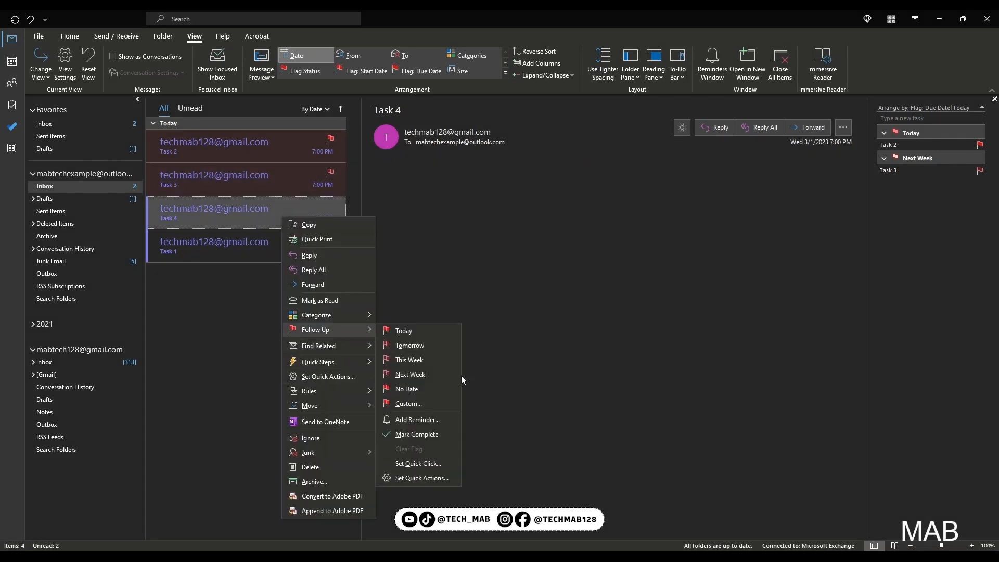
pyautogui.click(414, 405)
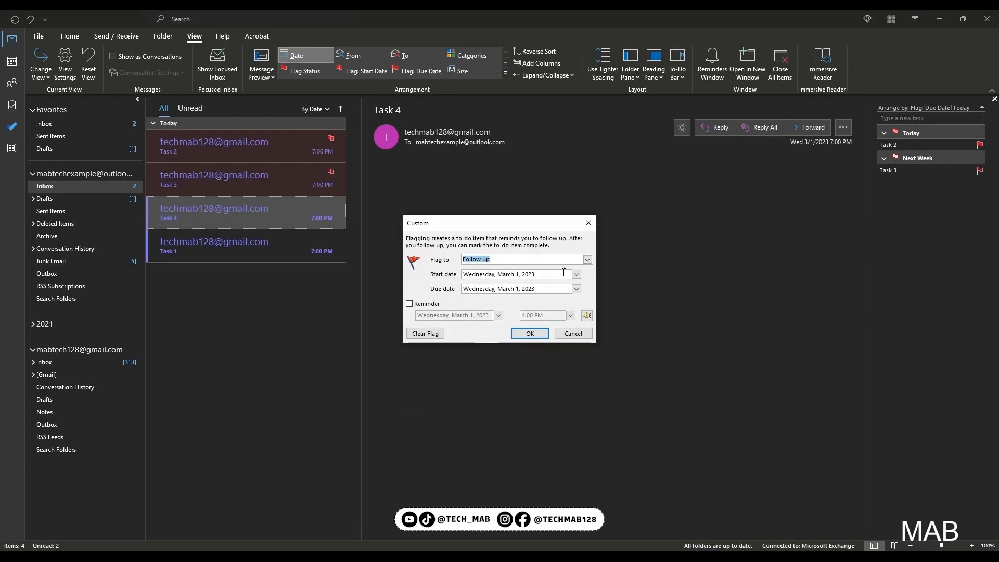
pyautogui.click(576, 274)
pyautogui.click(575, 285)
pyautogui.click(574, 286)
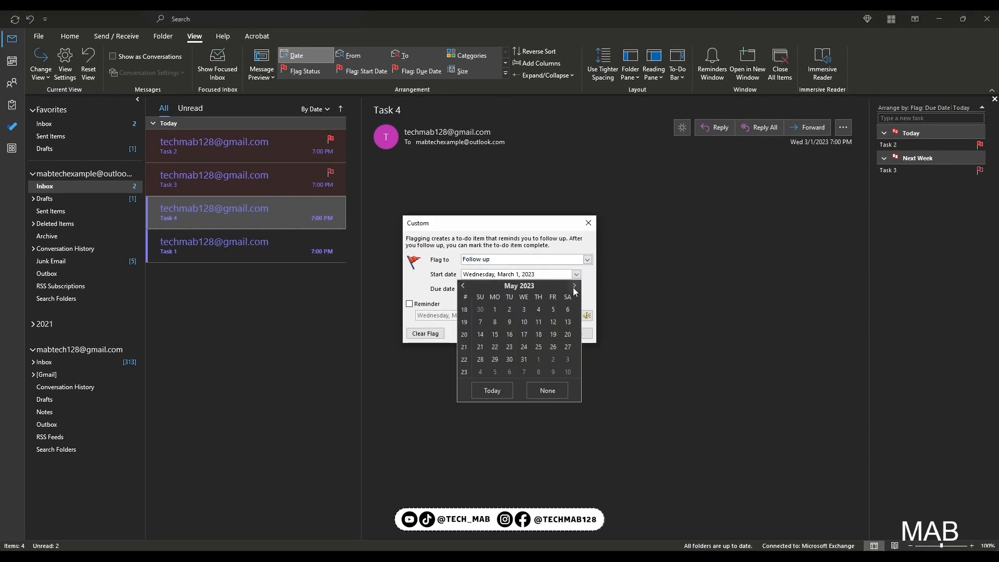
pyautogui.click(495, 309)
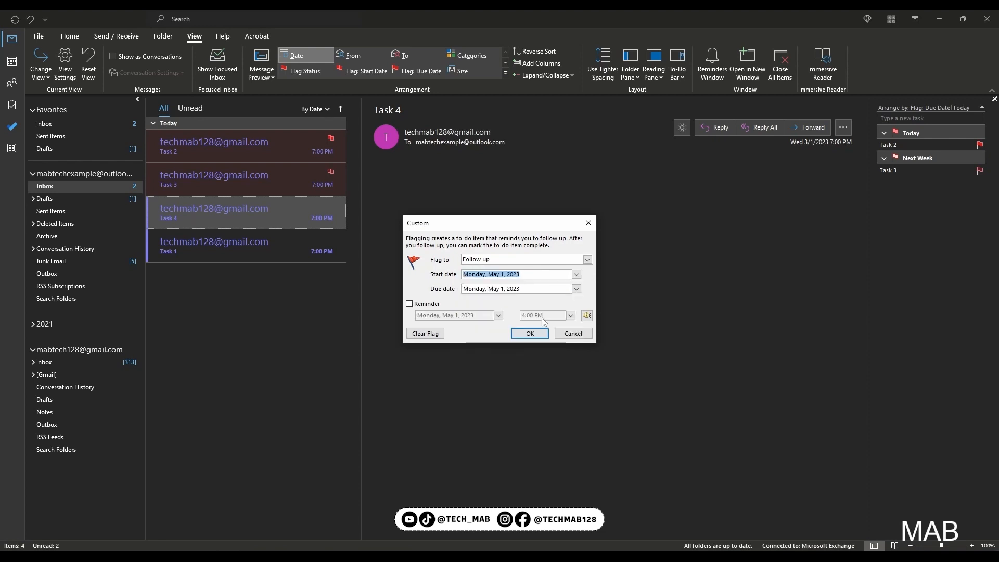
# - Enable the reminder for the Task 4 flag, check its reminder sound setting, and apply the flag
pyautogui.click(410, 304)
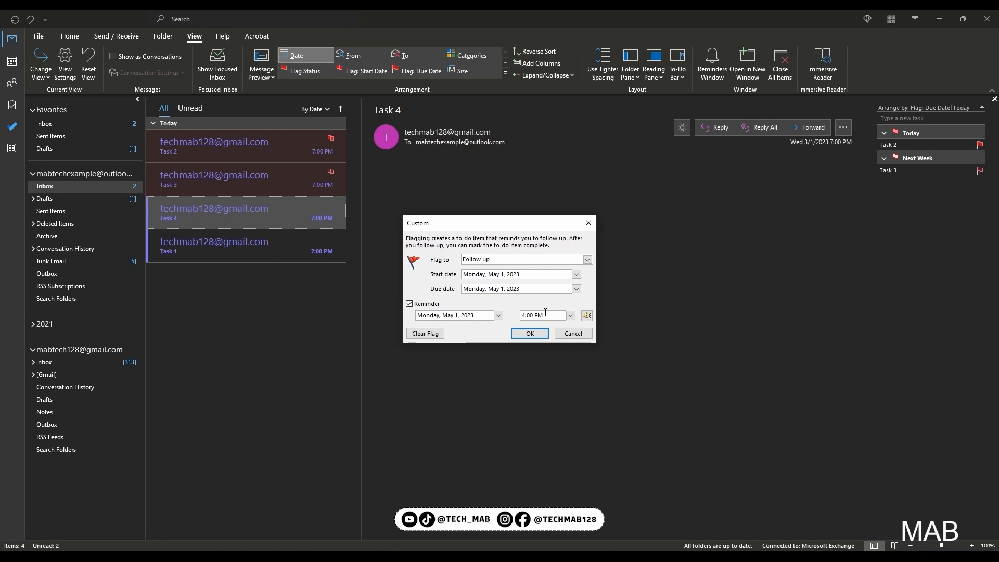
pyautogui.click(587, 315)
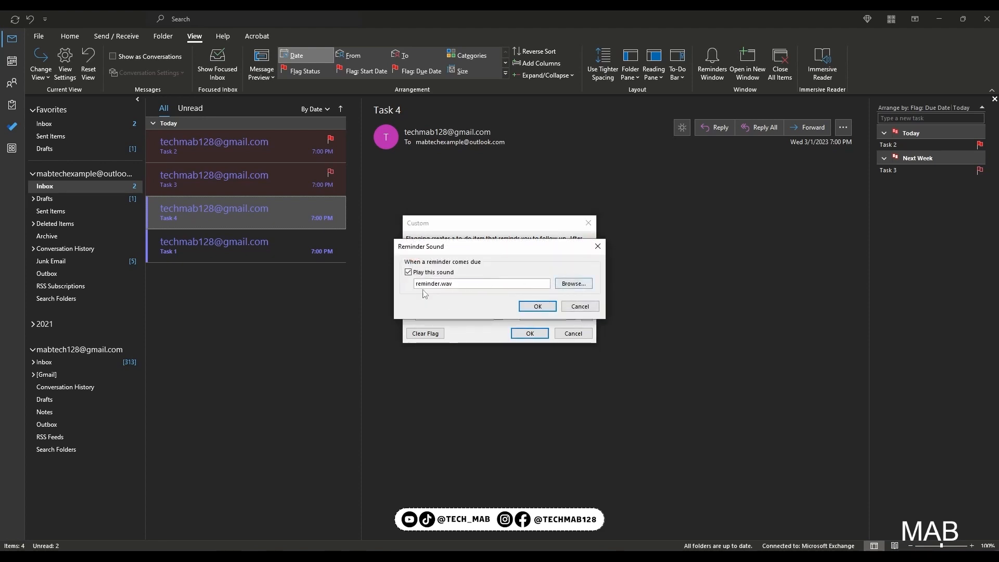
pyautogui.click(598, 246)
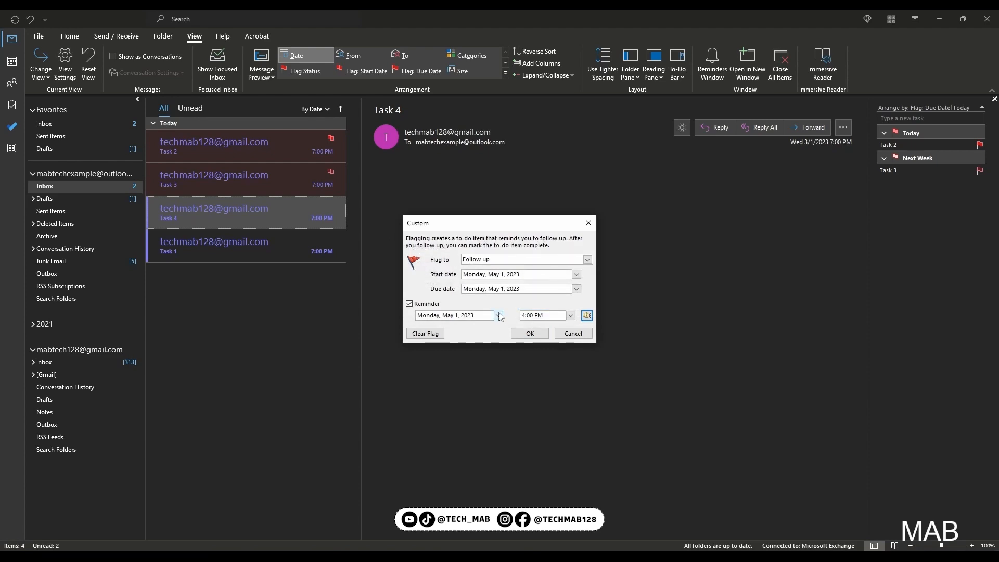
pyautogui.click(521, 336)
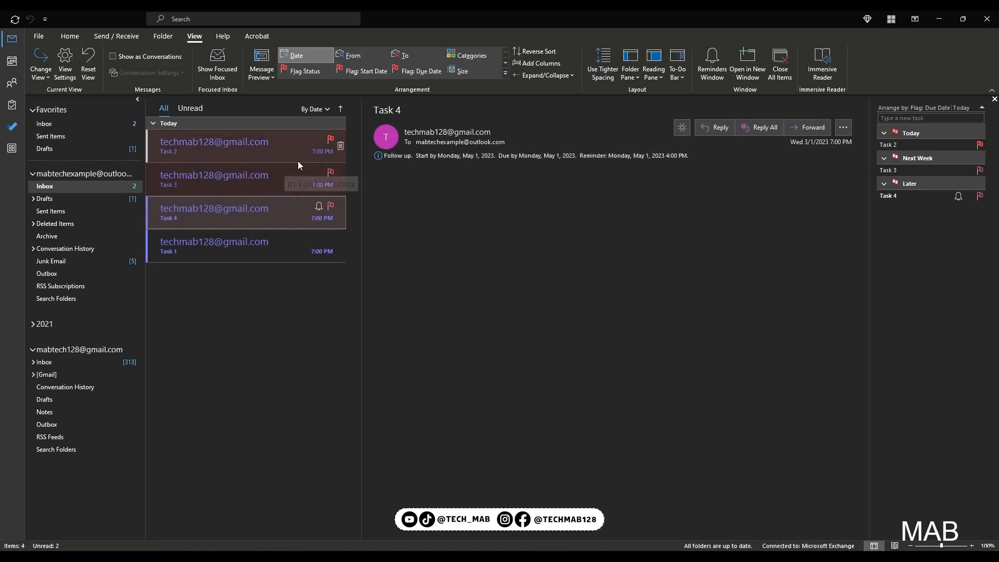
# - Mark the follow-up flags on the Task 3 and Task 2 emails as complete
pyautogui.click(184, 168)
pyautogui.rightClick(294, 168)
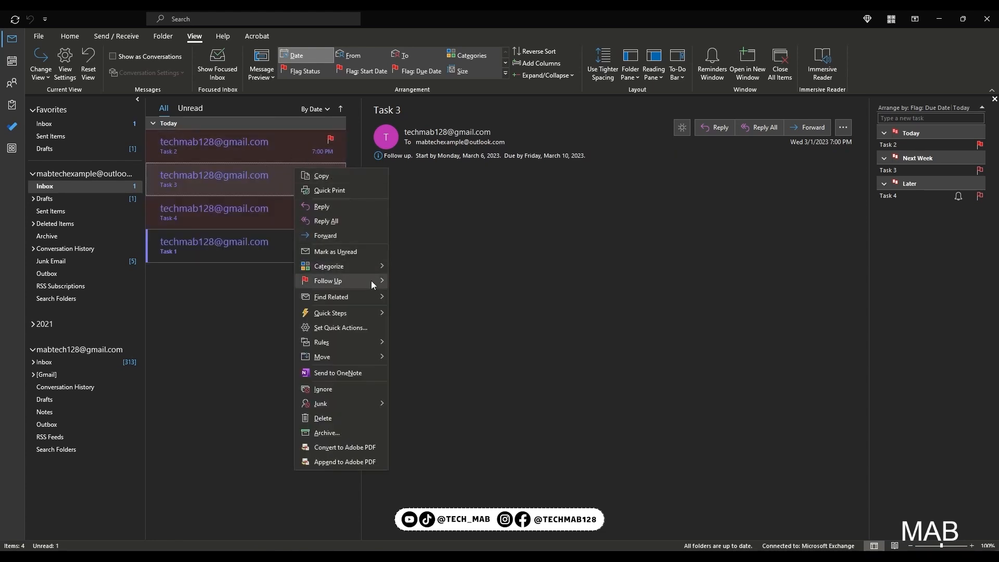
pyautogui.moveTo(371, 280)
pyautogui.click(432, 372)
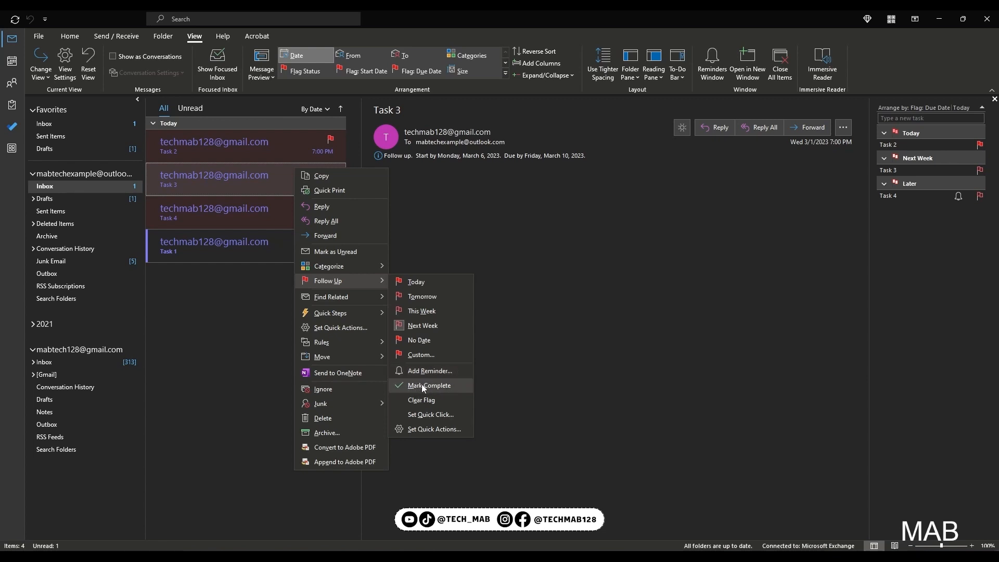
pyautogui.click(422, 387)
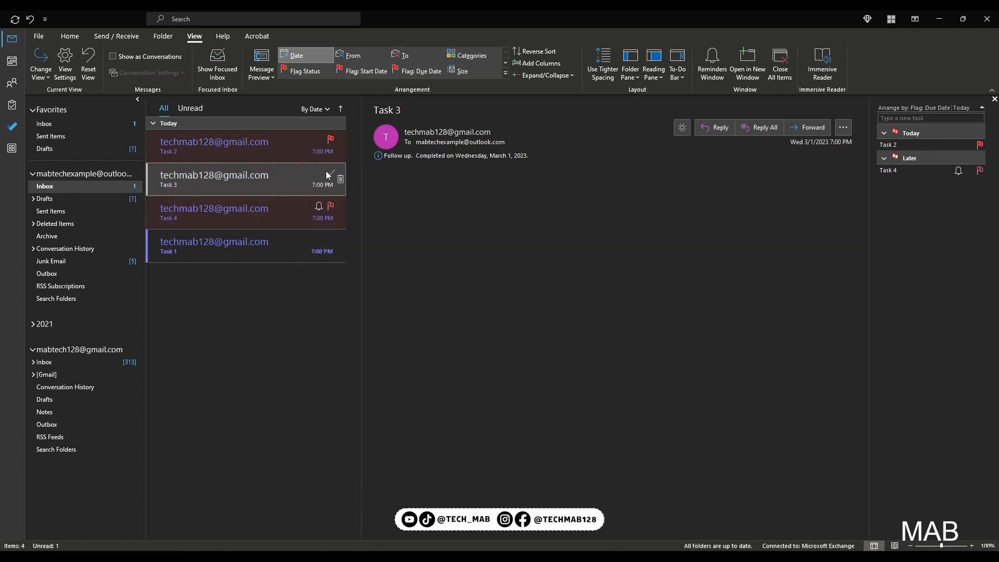
pyautogui.click(296, 139)
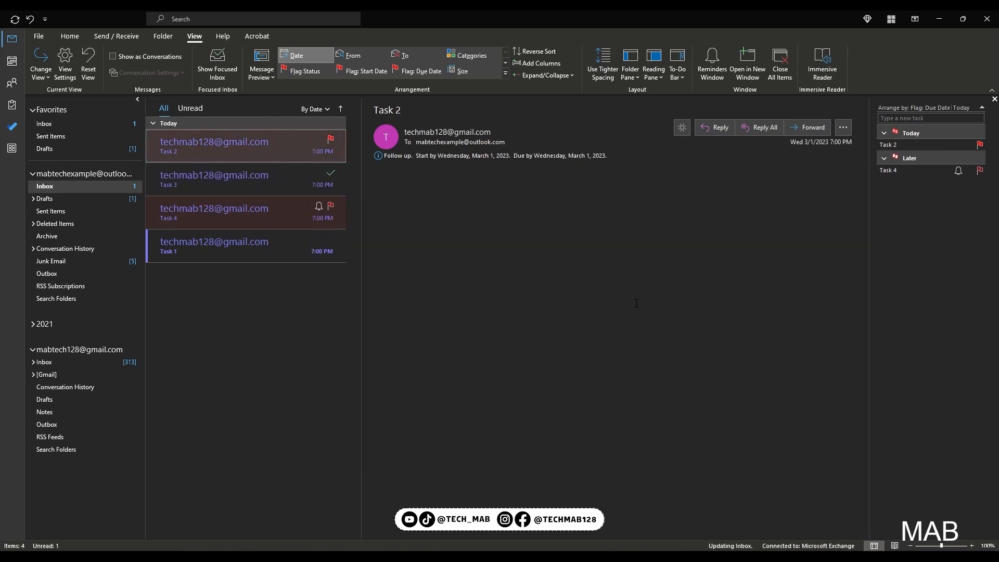
pyautogui.click(330, 138)
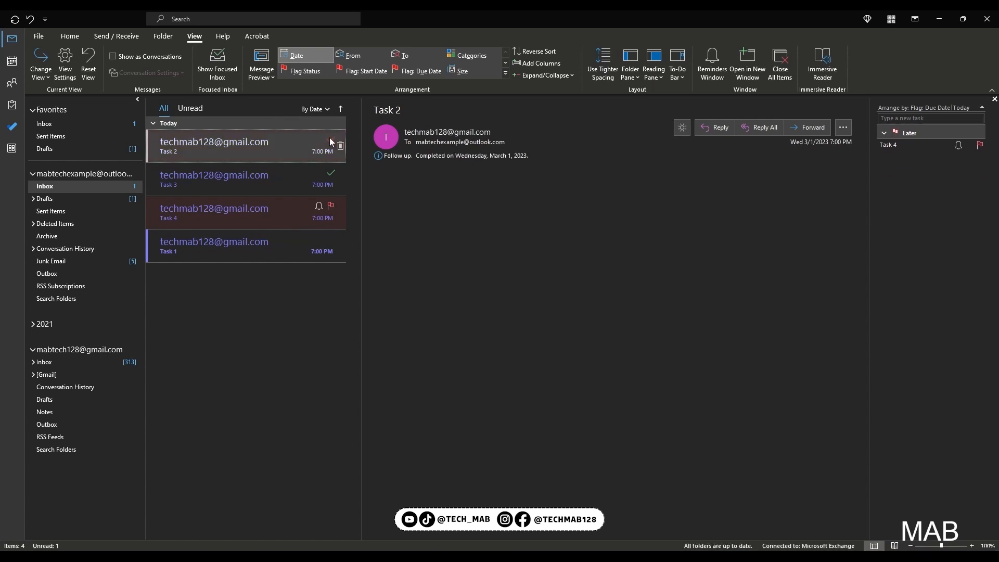